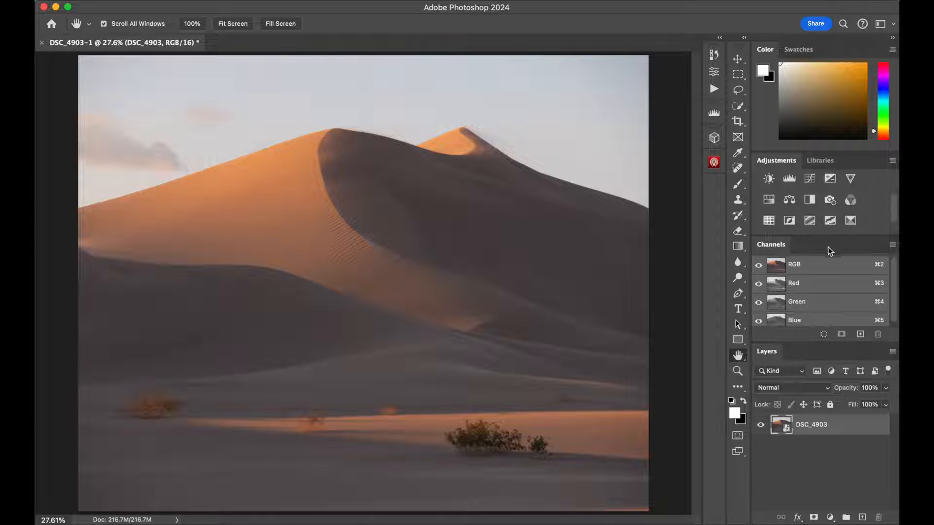
# Load the RGB composite channel's luminosity as a selection and save it as a new alpha channel.
pyautogui.scroll(-1, 802, 270)
pyautogui.scroll(1, 802, 271)
pyautogui.keyDown('super'); pyautogui.click(796, 269); pyautogui.keyUp('super')
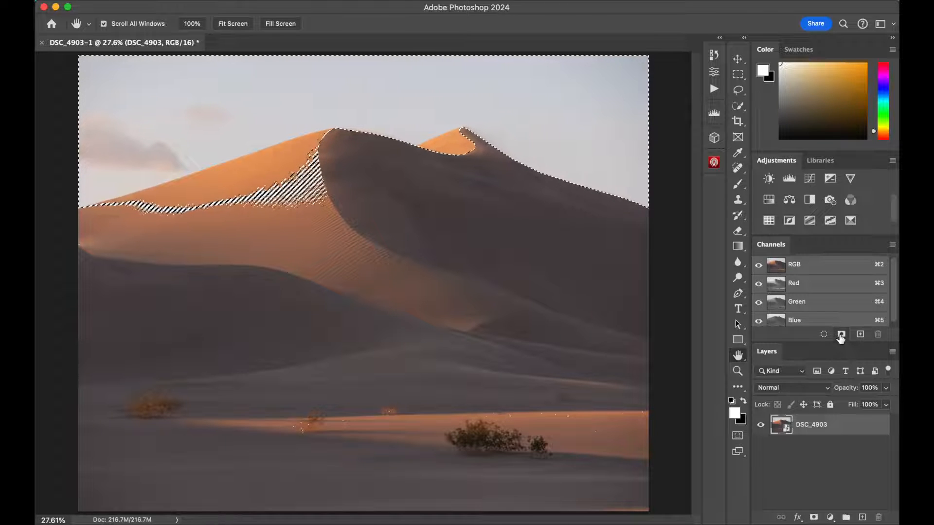
pyautogui.click(841, 334)
pyautogui.scroll(-1, 840, 330)
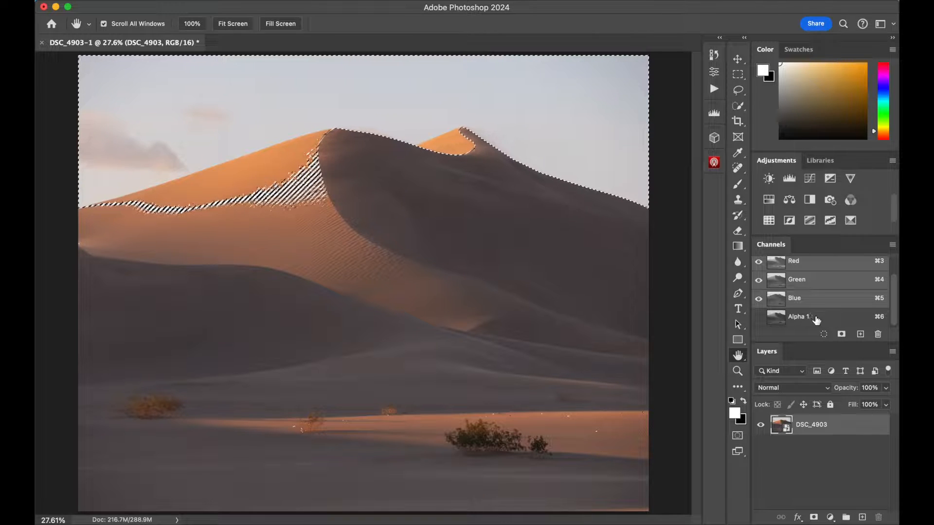
# Preview the saved alpha channel and, back in the RGB composite, add a Color Balance adjustment layer masked by the luminosity selection.
pyautogui.click(805, 320)
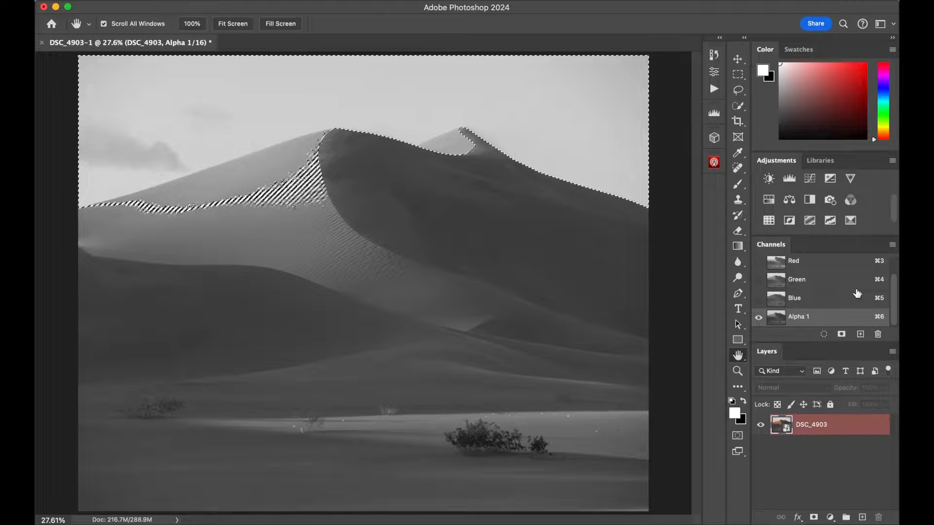
pyautogui.scroll(1, 841, 287)
pyautogui.click(816, 268)
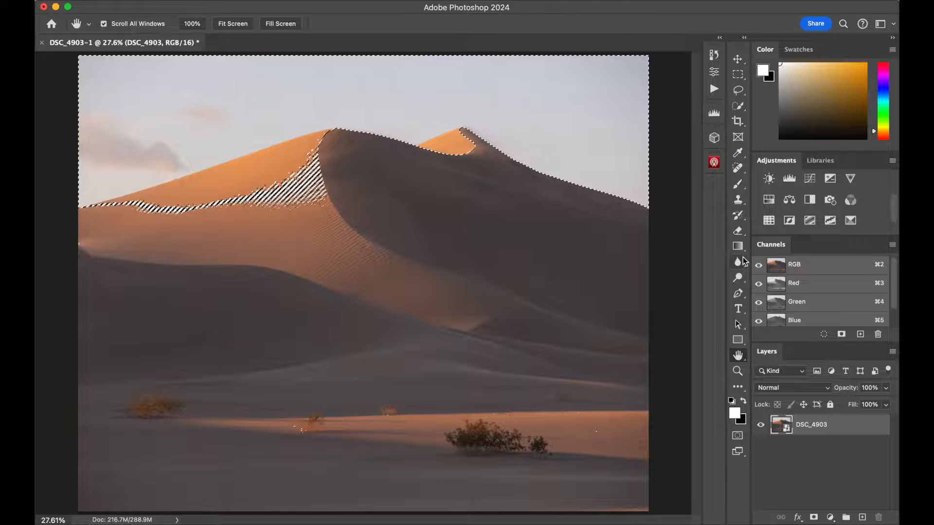
pyautogui.click(789, 201)
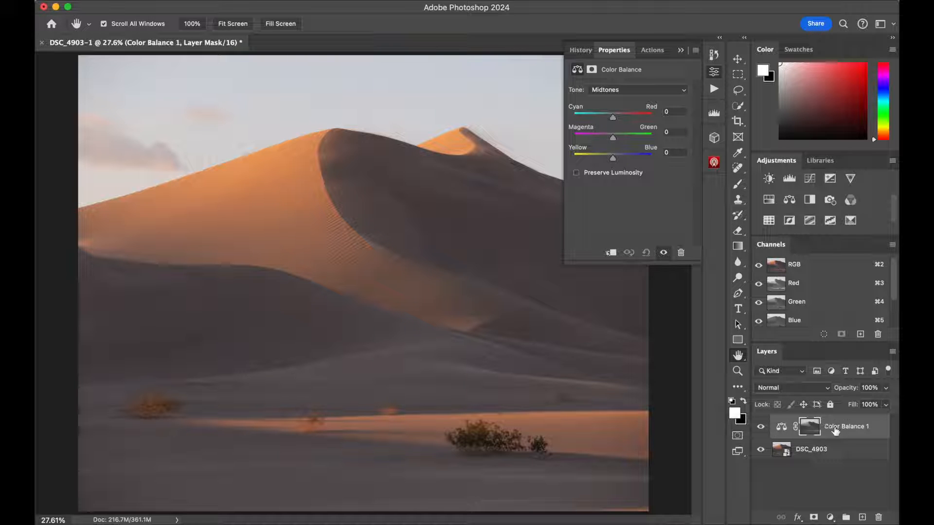
pyautogui.click(680, 50)
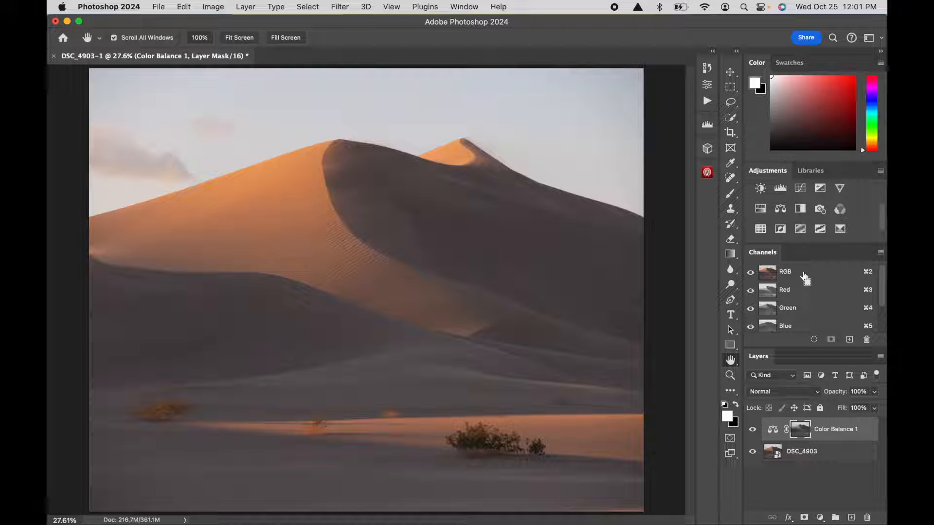
# Load the RGB channel's luminosity as a selection again, invert it to target the shadows, and save it as another alpha channel.
pyautogui.keyDown('super'); pyautogui.click(805, 278); pyautogui.keyUp('super')
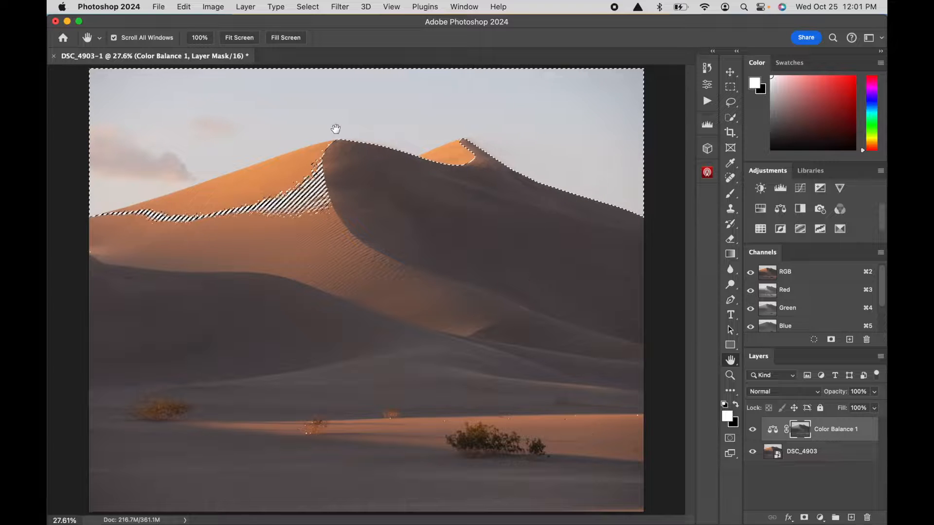
pyautogui.click(309, 8)
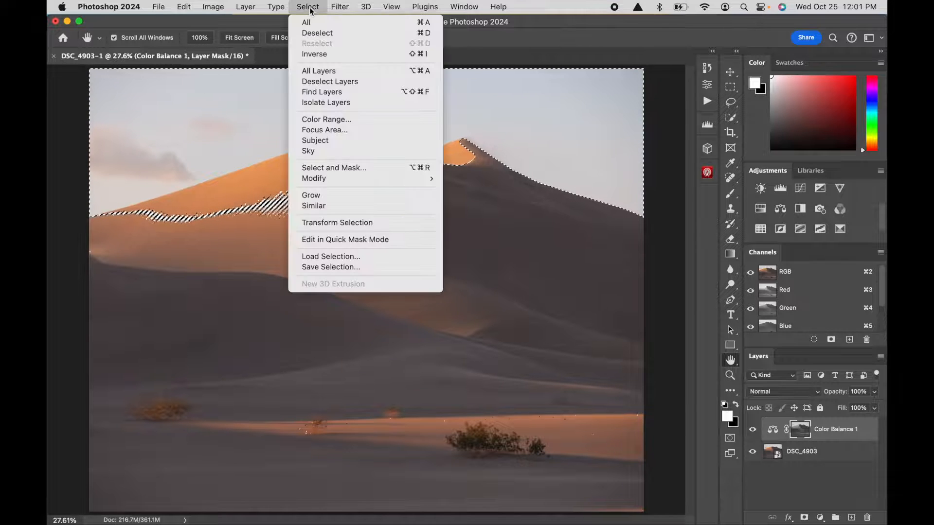
pyautogui.click(316, 55)
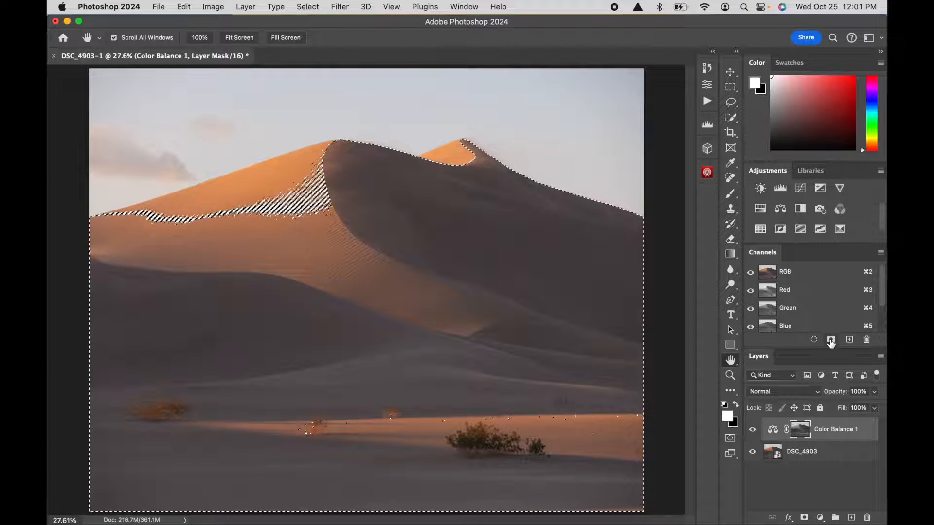
pyautogui.click(831, 342)
pyautogui.scroll(-2, 827, 325)
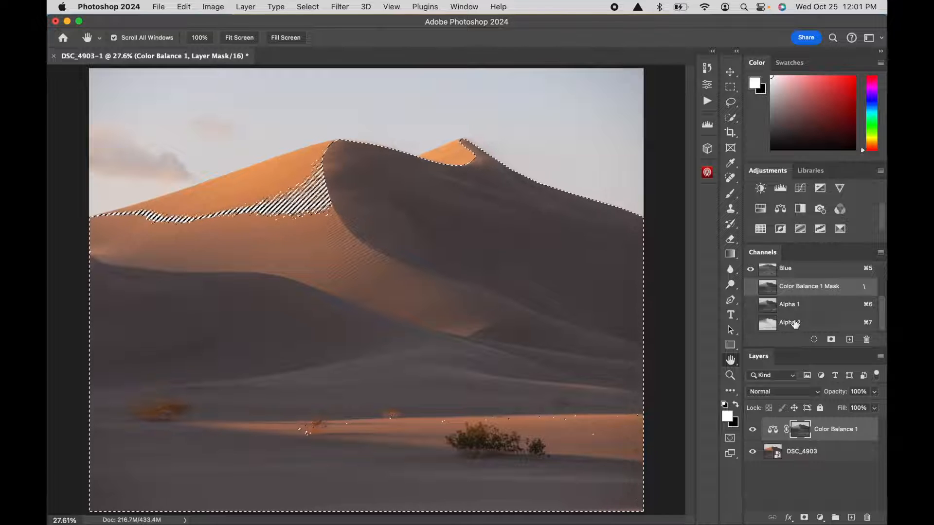
# Examine the inverted shadow mask stored in the Alpha 2 channel and return to the RGB composite view.
pyautogui.click(795, 325)
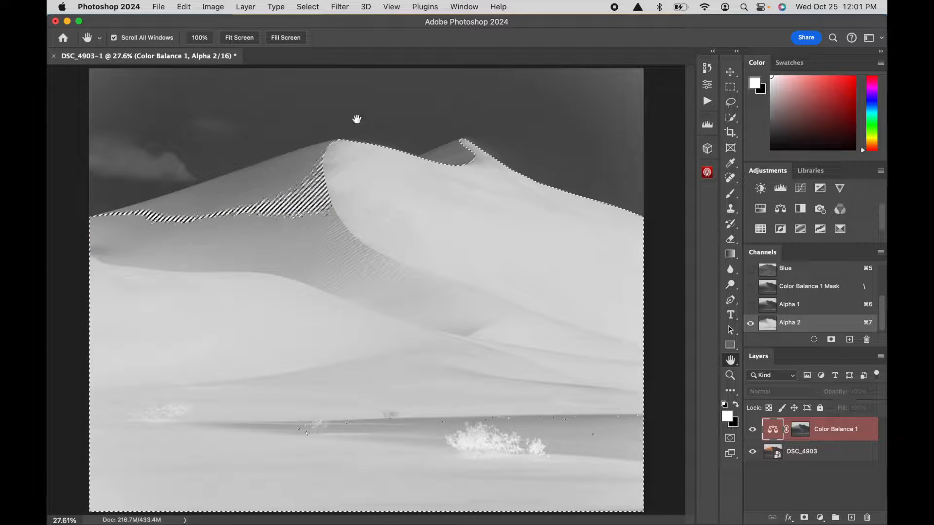
pyautogui.scroll(3, 812, 305)
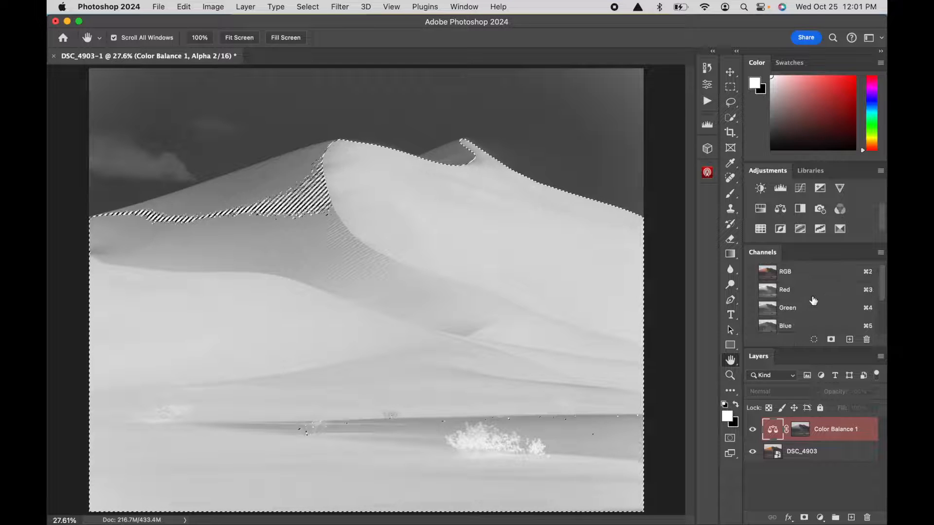
pyautogui.click(796, 276)
# Load the Alpha 2 channel as a selection and add a second Color Balance adjustment layer masked by it.
pyautogui.scroll(-3, 803, 326)
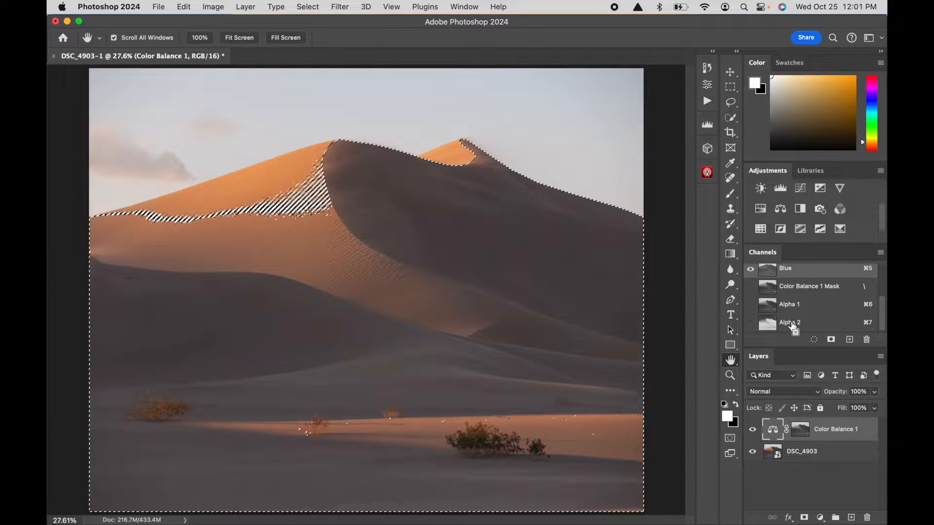
pyautogui.keyDown('super'); pyautogui.click(792, 325); pyautogui.keyUp('super')
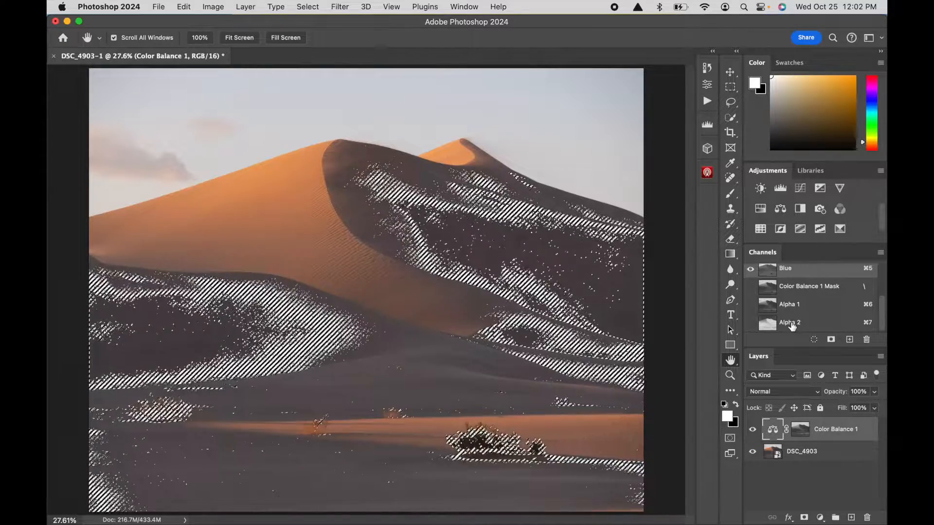
pyautogui.click(780, 210)
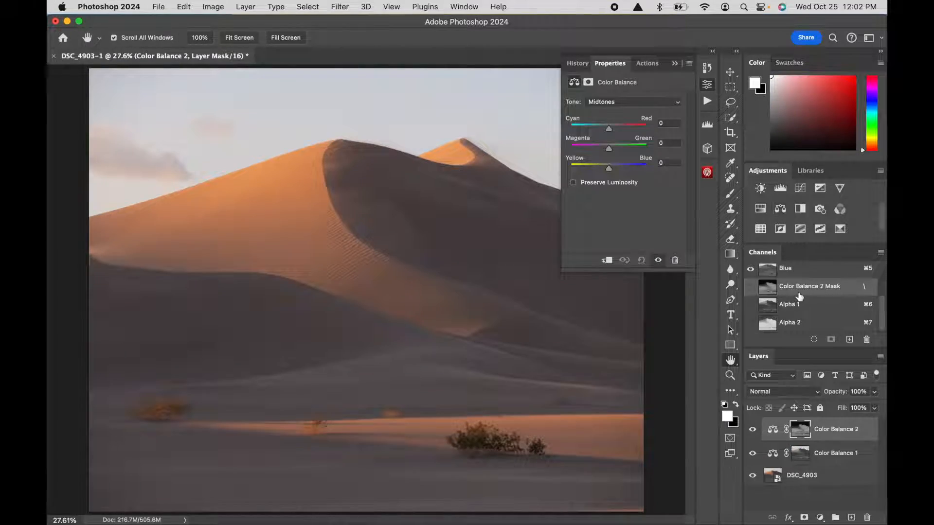
# Set the Cyan–Red value of the Color Balance 2 layer to -34 for the Midtones.
pyautogui.click(772, 430)
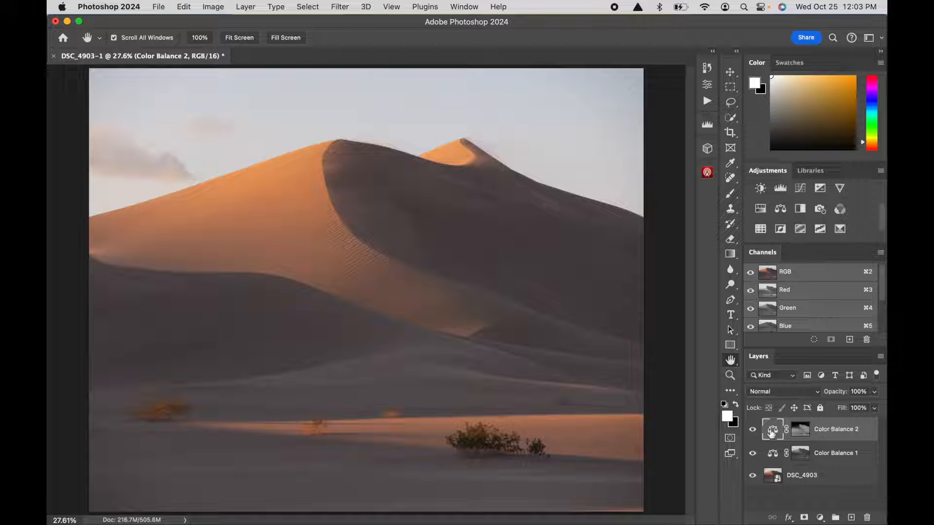
pyautogui.doubleClick(772, 430)
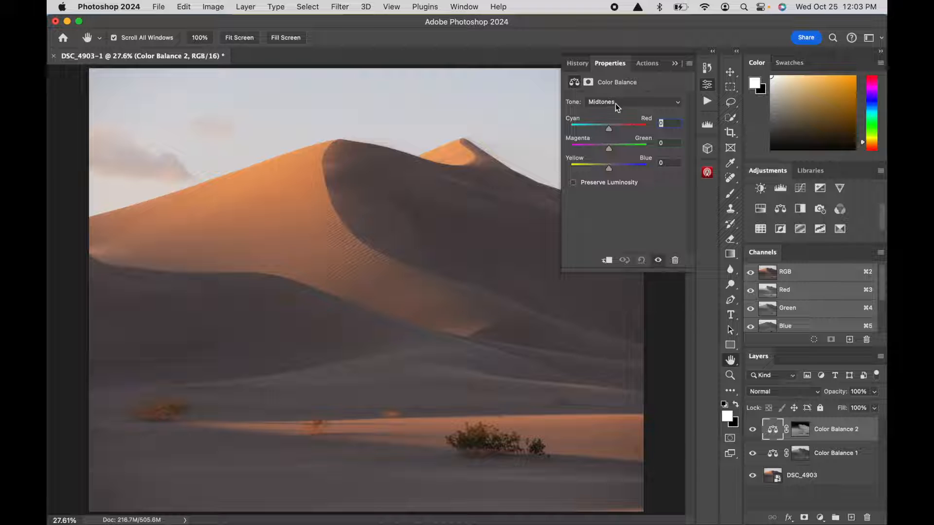
pyautogui.click(630, 104)
pyautogui.click(631, 105)
pyautogui.moveTo(609, 132)
pyautogui.mouseDown()
pyautogui.moveTo(571, 130)
pyautogui.moveTo(707, 147)
pyautogui.moveTo(658, 146)
pyautogui.moveTo(610, 129)
pyautogui.mouseUp()
pyautogui.moveTo(610, 129); pyautogui.dragTo(598, 129)
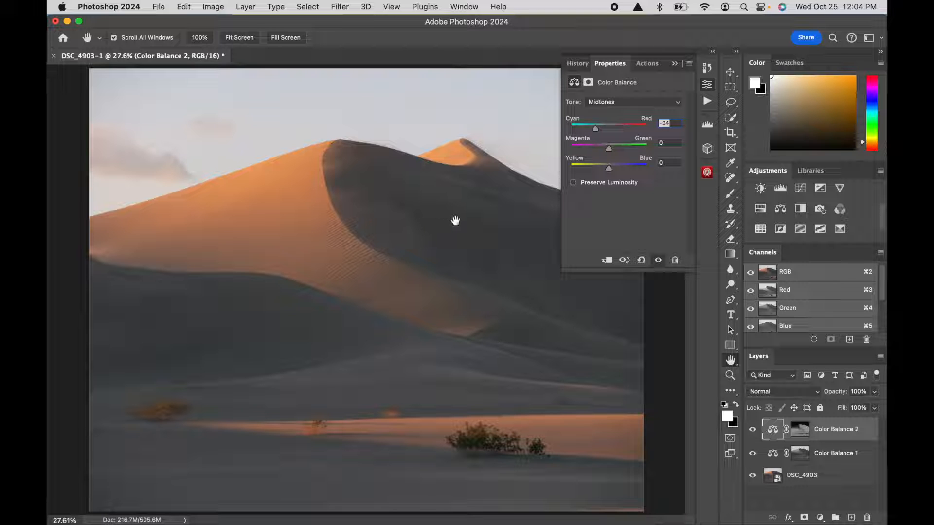
# Compare the shaded dune slope up close with the Color Balance 2 adjustment hidden and shown.
pyautogui.press('super+equal')
pyautogui.press('super+equal')
pyautogui.press('super+equal')
pyautogui.scroll(5, 444, 243)
pyautogui.hscroll(5, 444, 243)
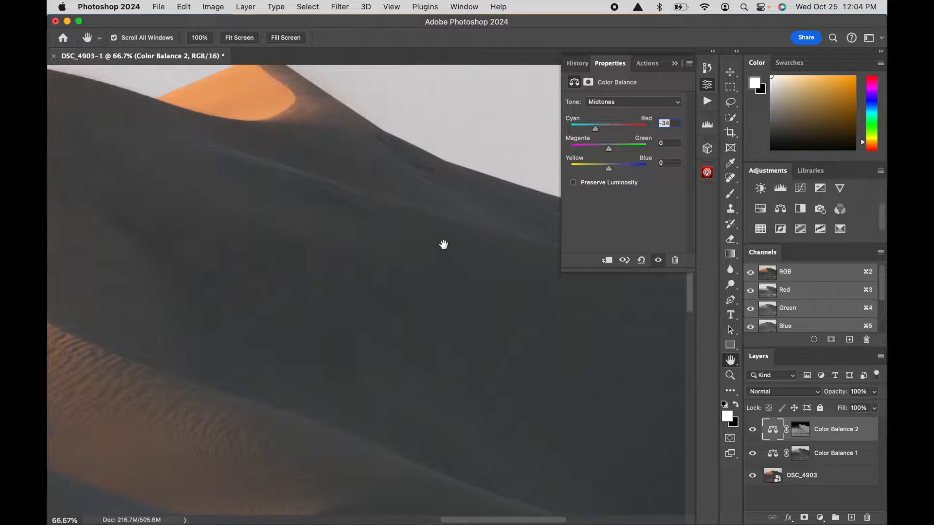
pyautogui.click(658, 260)
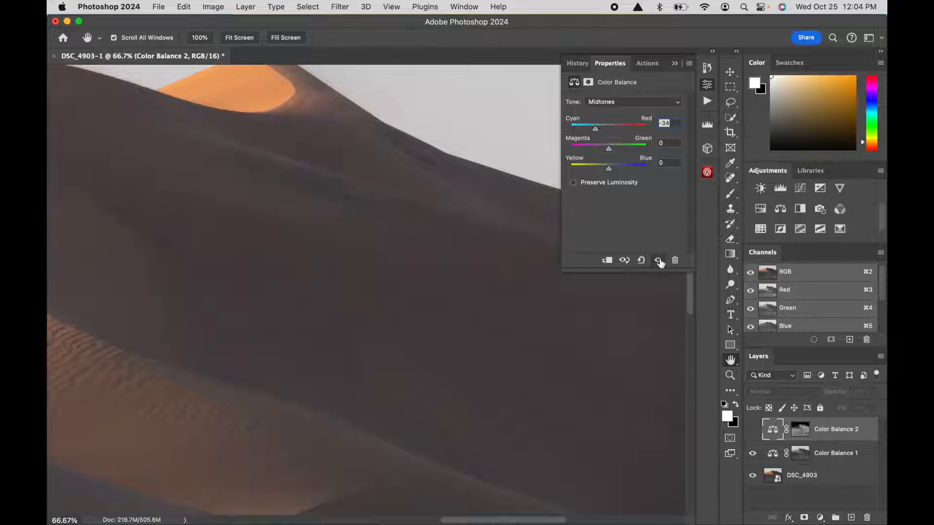
pyautogui.hscroll(-5, 283, 281)
pyautogui.scroll(3, 284, 284)
pyautogui.hscroll(5, 284, 284)
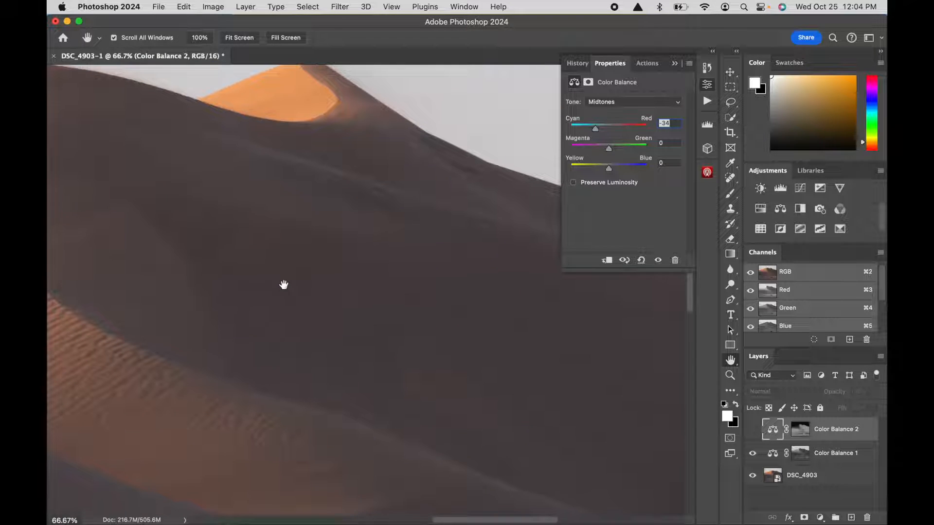
pyautogui.click(658, 261)
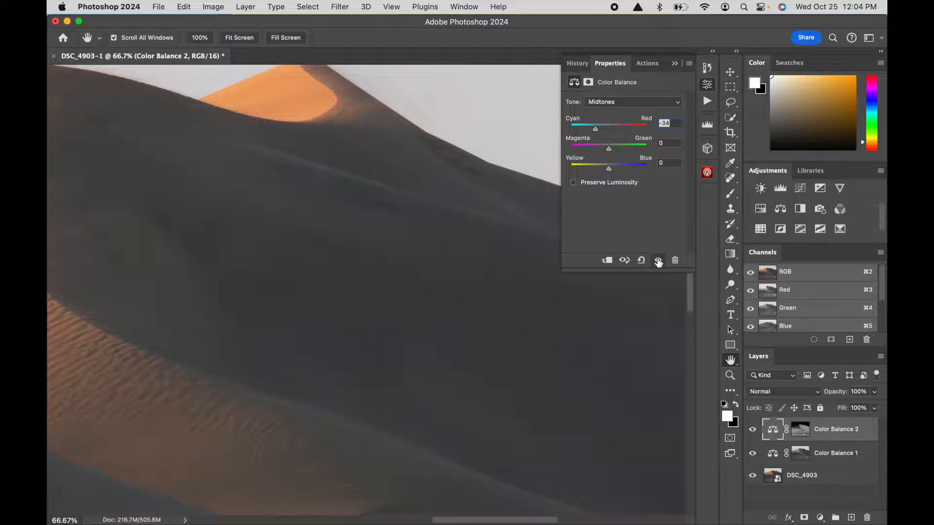
pyautogui.press('super+minus')
pyautogui.press('super+minus')
pyautogui.press('super+minus')
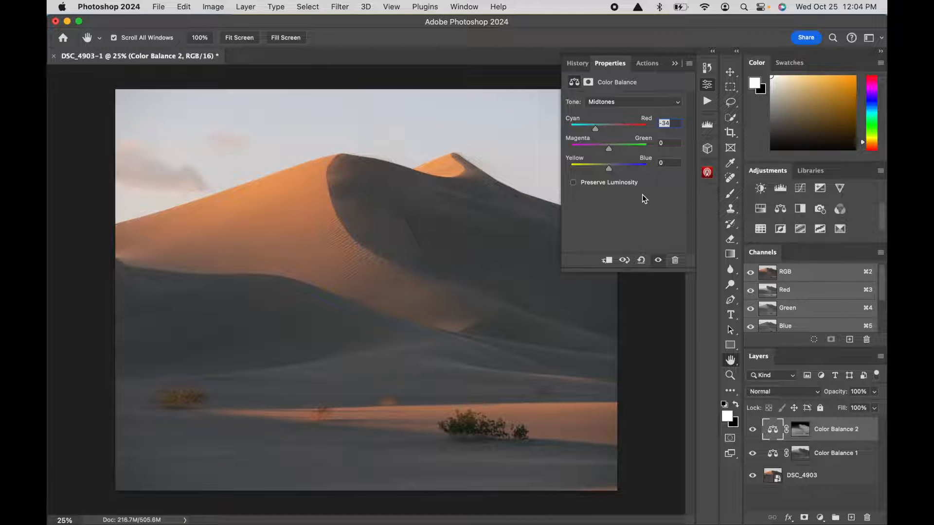
# Set the Color Balance 2 layer's midtones to +4 for Magenta–Green and +19 for Yellow–Blue.
pyautogui.scroll(3, 483, 261)
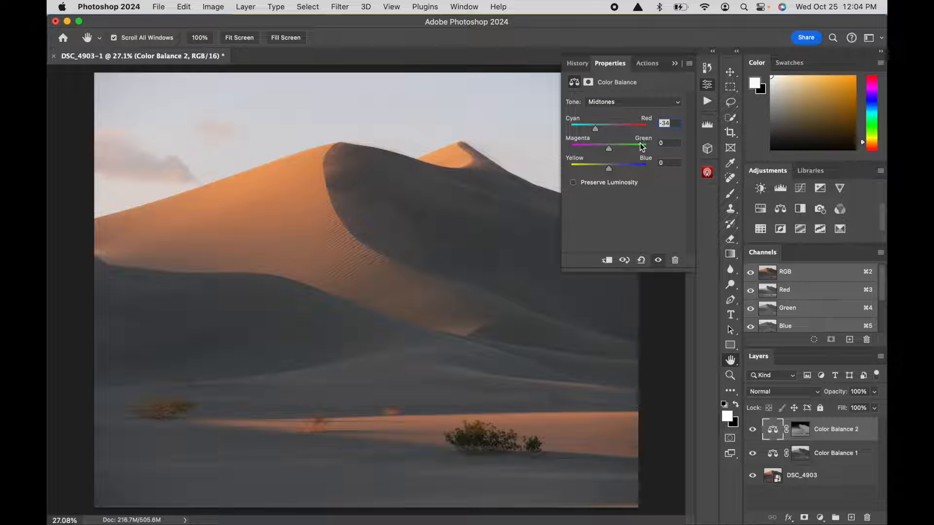
pyautogui.click(608, 149)
pyautogui.moveTo(612, 149); pyautogui.dragTo(611, 149)
pyautogui.moveTo(609, 168); pyautogui.dragTo(618, 168)
pyautogui.moveTo(617, 169); pyautogui.dragTo(617, 169)
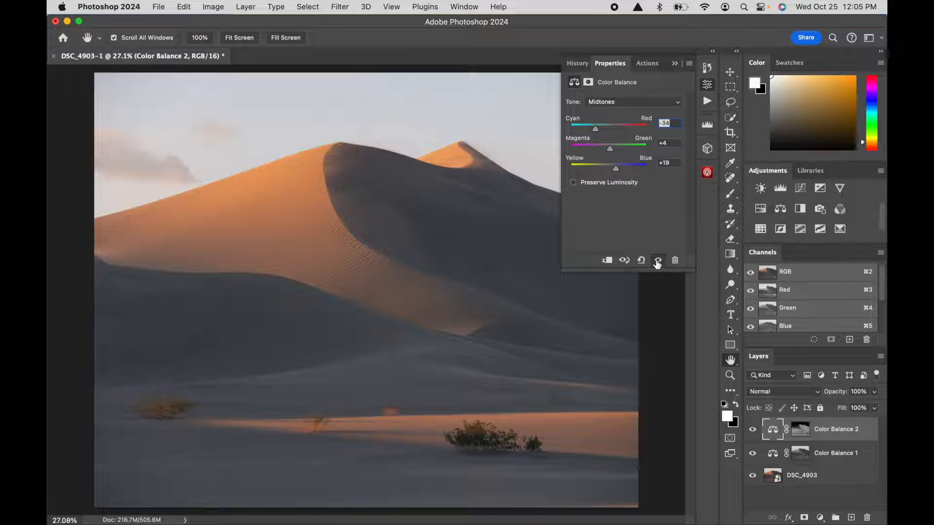
# Compare the whole image with and without the Color Balance 2 layer, leaving the layer visible.
pyautogui.click(657, 261)
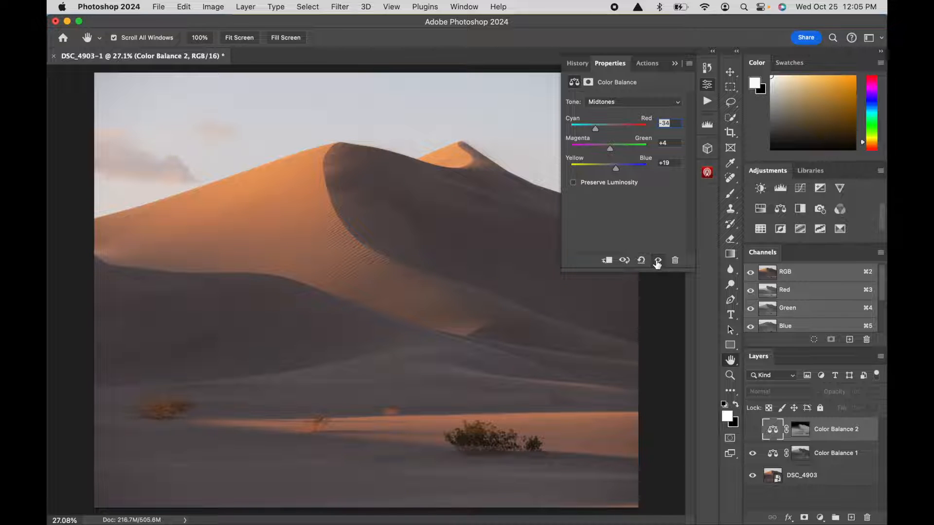
pyautogui.click(657, 261)
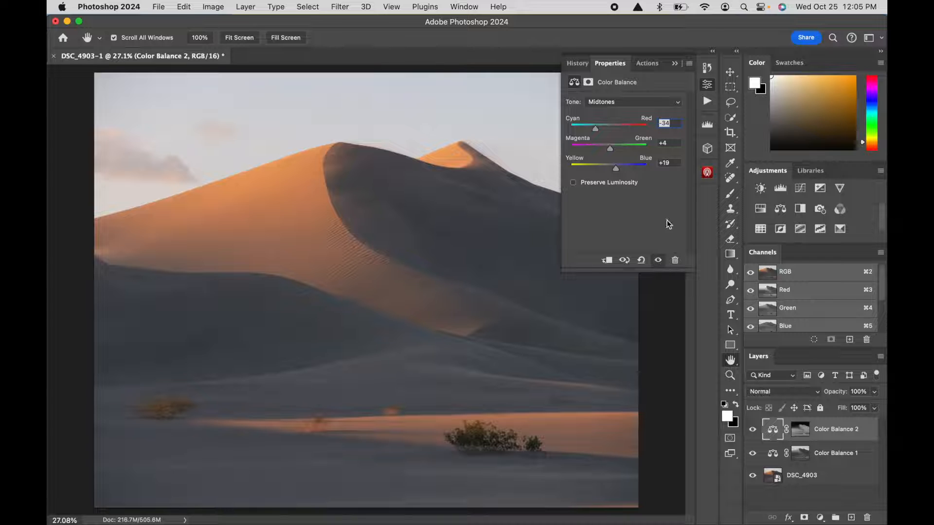
pyautogui.click(675, 64)
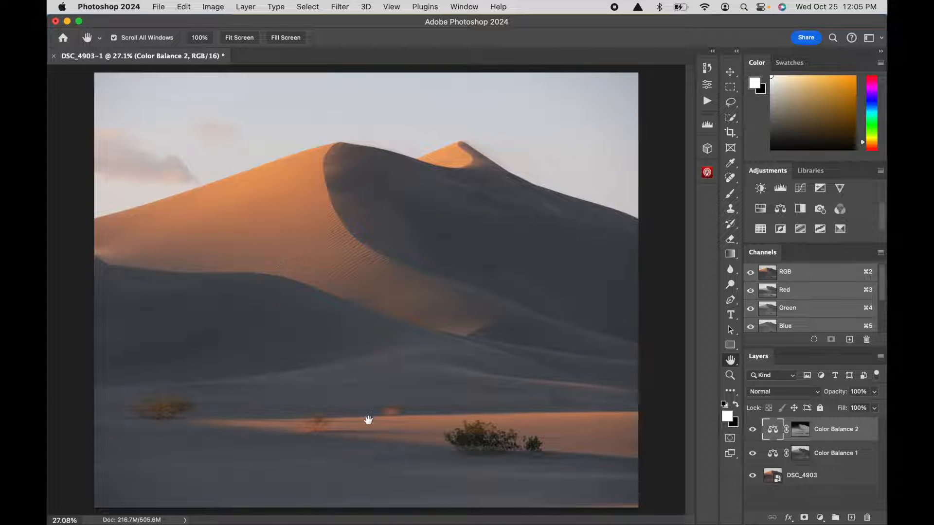
pyautogui.click(753, 430)
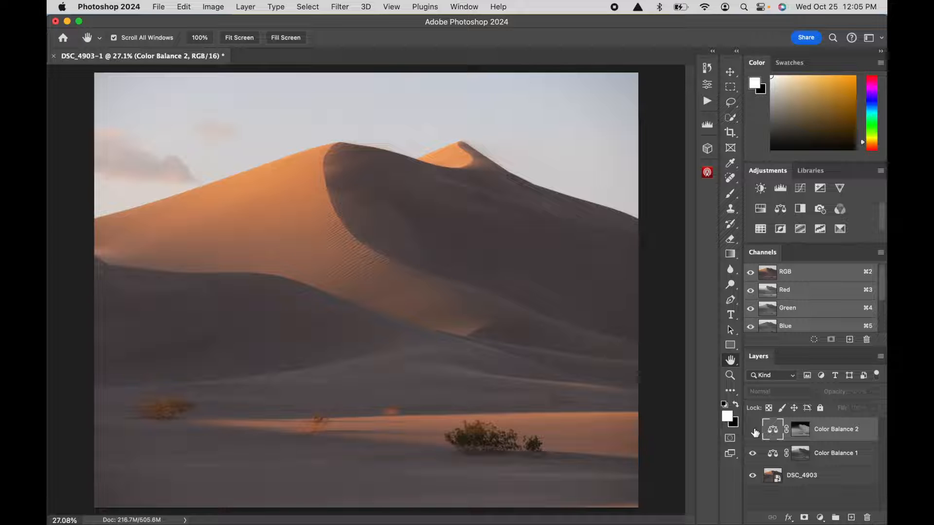
pyautogui.click(753, 430)
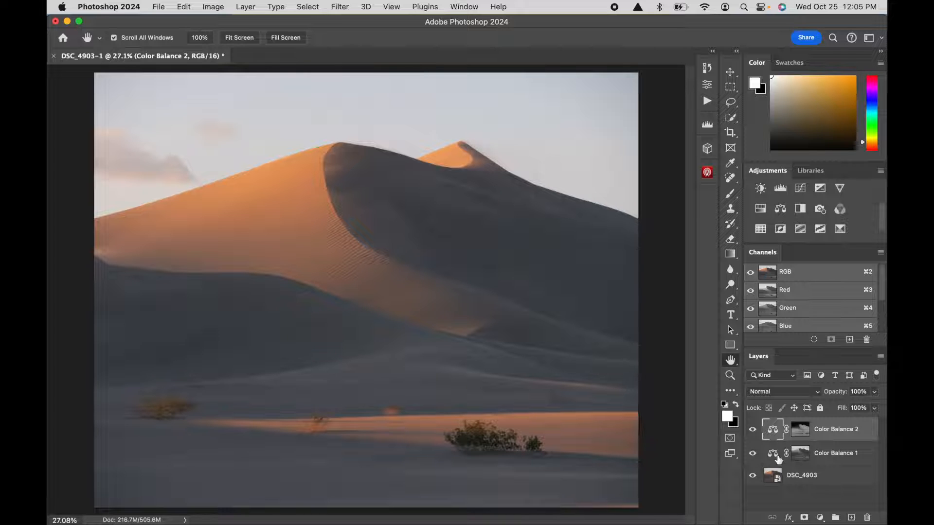
# Open the Color Balance 1 layer's settings and switch its tone range to Highlights.
pyautogui.click(822, 454)
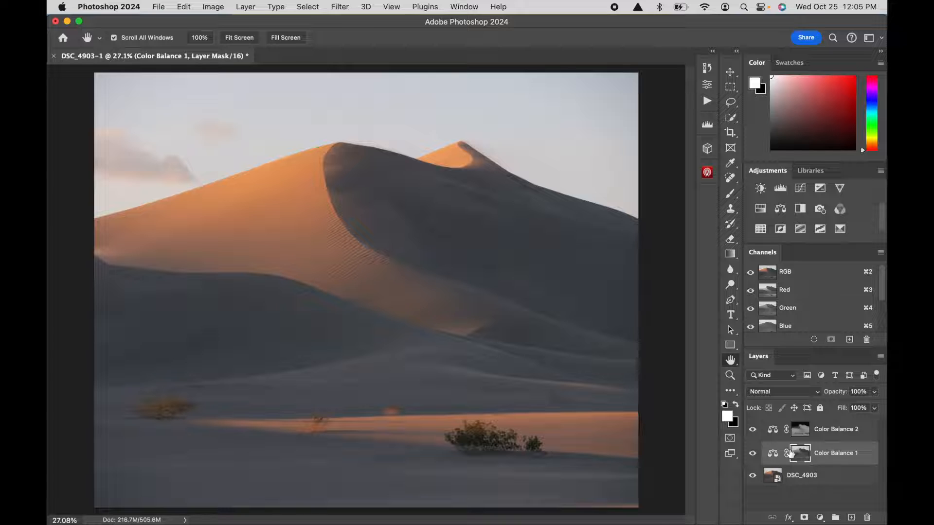
pyautogui.doubleClick(773, 455)
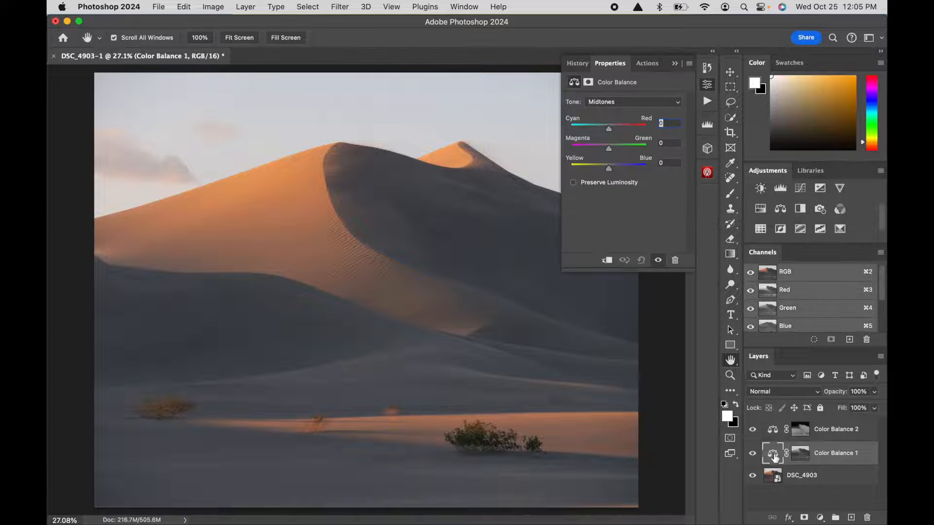
pyautogui.click(619, 100)
pyautogui.click(619, 101)
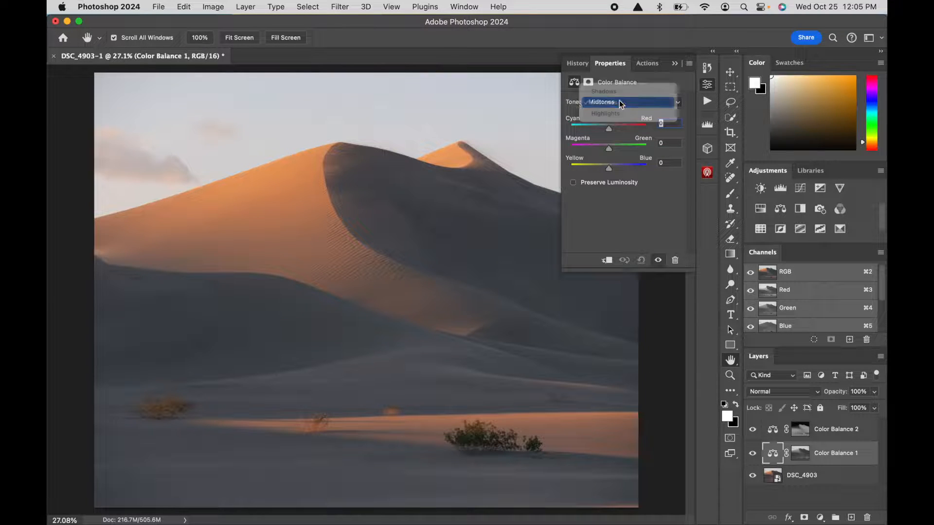
pyautogui.click(619, 103)
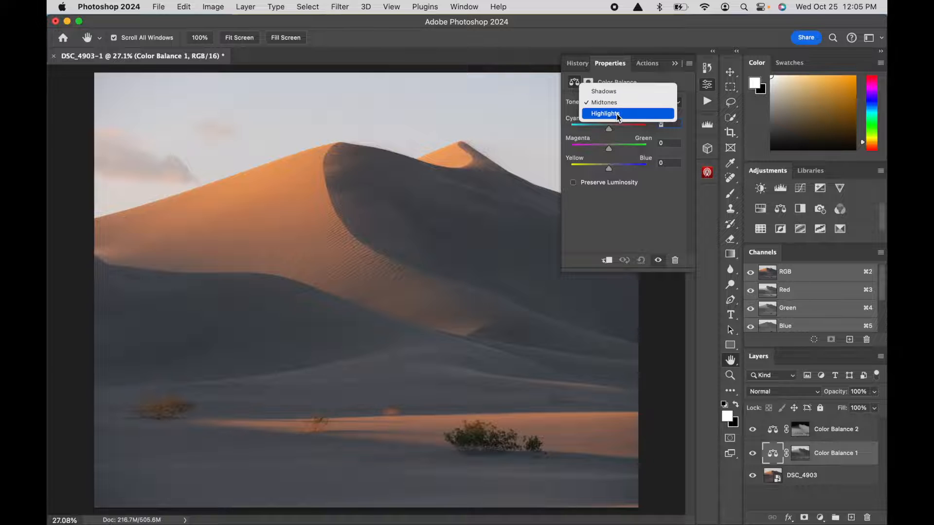
pyautogui.click(605, 115)
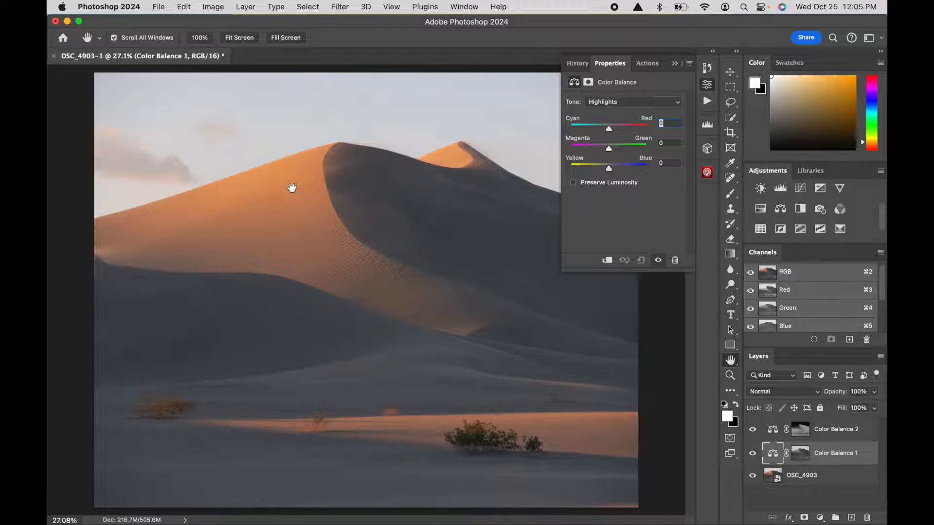
# Set the Color Balance 1 layer's highlights to +4 for Cyan–Red, -5 for Magenta–Green and -11 for Yellow–Blue.
pyautogui.moveTo(608, 130); pyautogui.dragTo(609, 129)
pyautogui.moveTo(609, 130); pyautogui.dragTo(610, 130)
pyautogui.moveTo(618, 130)
pyautogui.mouseDown()
pyautogui.moveTo(635, 133)
pyautogui.moveTo(611, 133)
pyautogui.mouseUp()
pyautogui.moveTo(608, 149); pyautogui.dragTo(608, 151)
pyautogui.moveTo(609, 168); pyautogui.dragTo(603, 168)
# Collapse the adjustment settings and compare the image with and without the Color Balance 1 layer, leaving the layer visible.
pyautogui.click(659, 261)
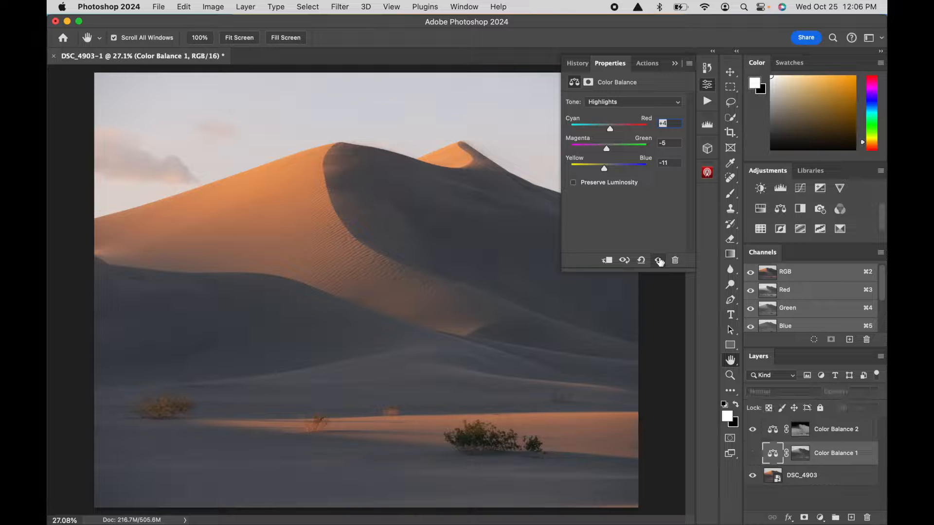
pyautogui.click(674, 63)
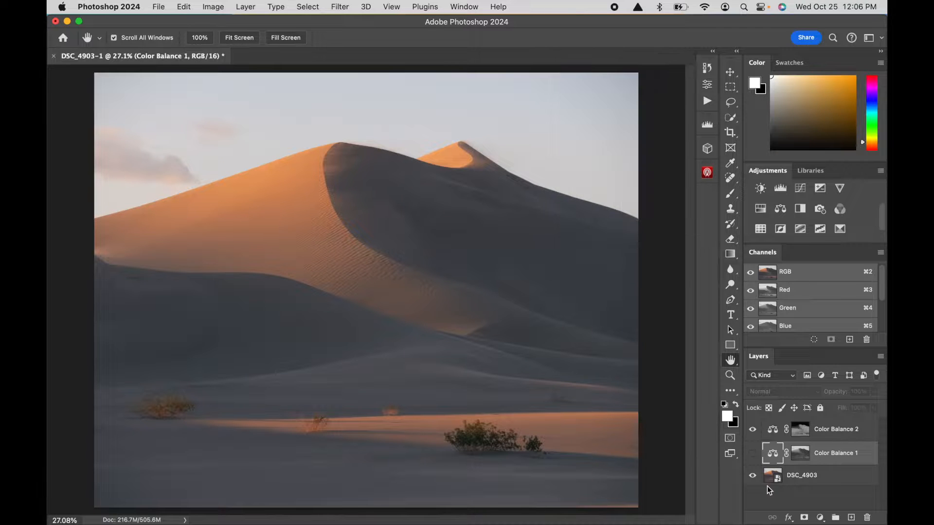
pyautogui.click(751, 453)
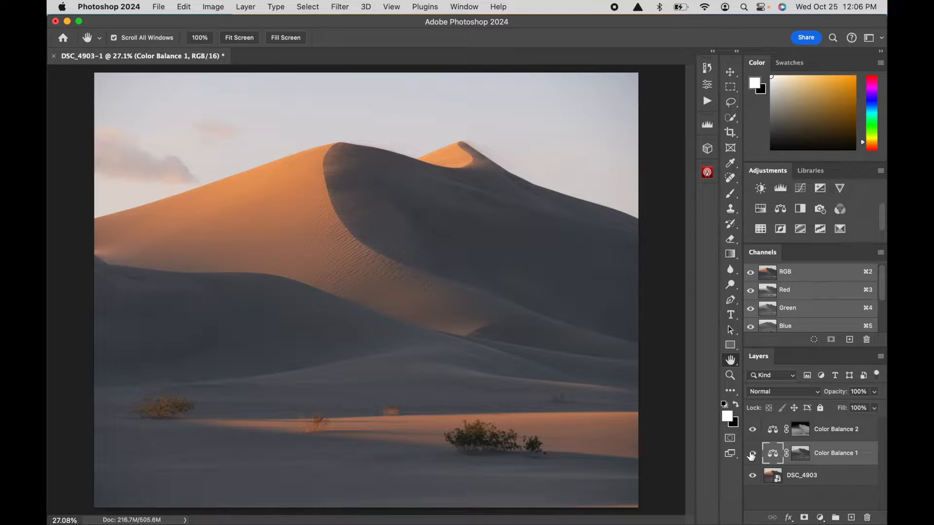
pyautogui.click(752, 455)
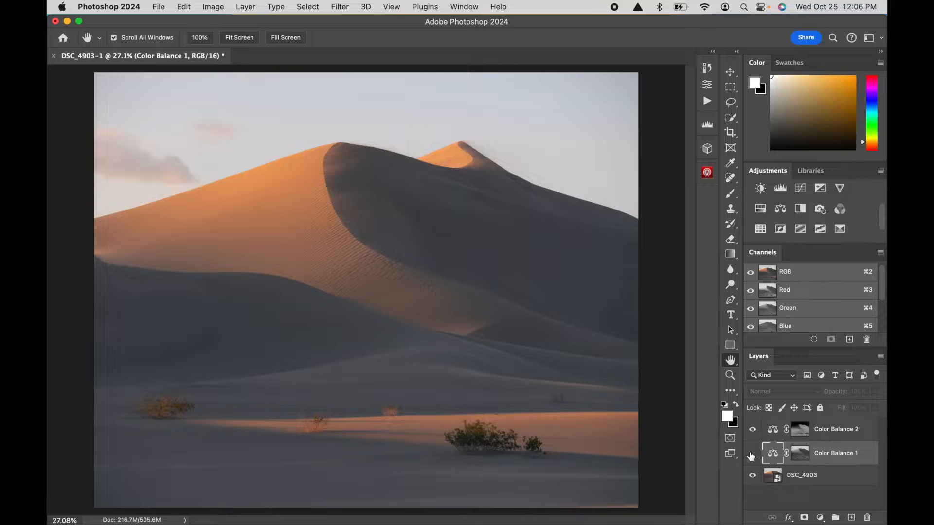
pyautogui.click(752, 455)
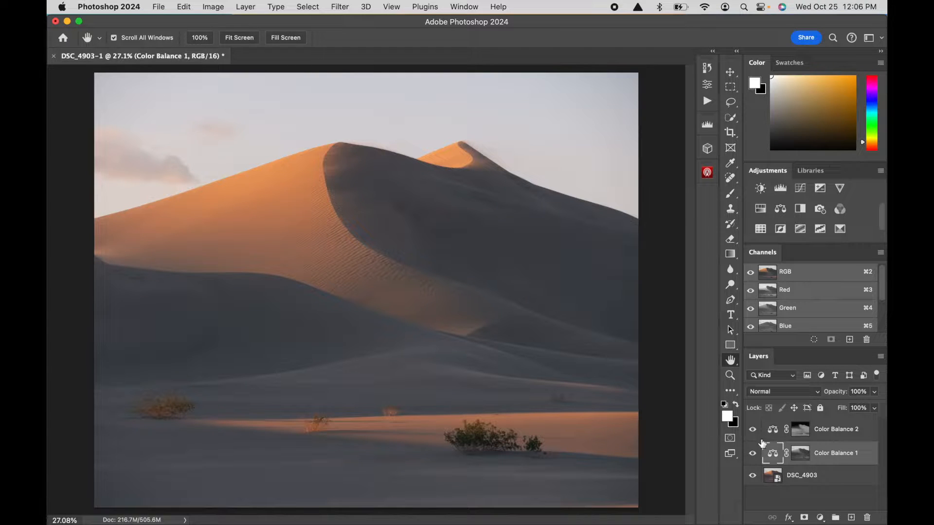
# Select the Color Balance 2 mask and compare the DSC_4903 layer alone against the full grade, leaving both Color Balance layers visible.
pyautogui.click(810, 432)
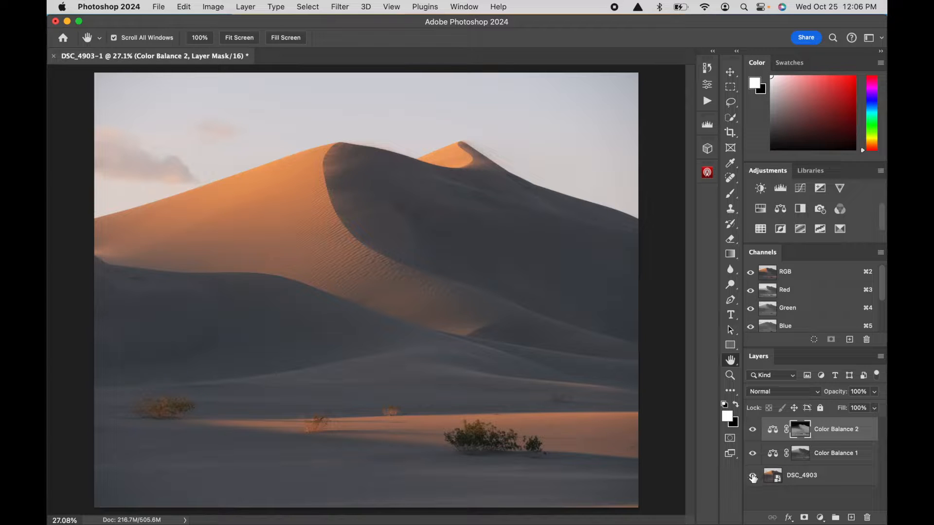
pyautogui.keyDown('alt'); pyautogui.click(753, 478); pyautogui.keyUp('alt')
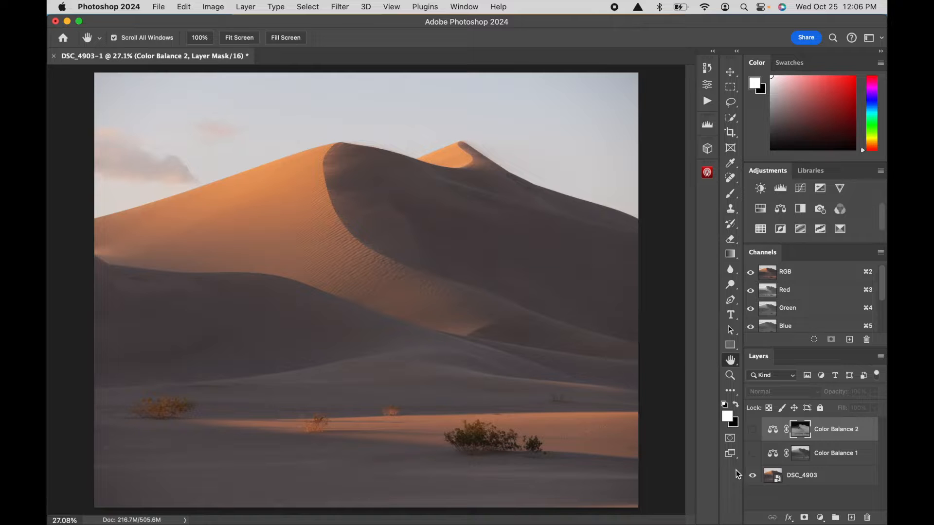
pyautogui.keyDown('alt'); pyautogui.click(752, 478); pyautogui.keyUp('alt')
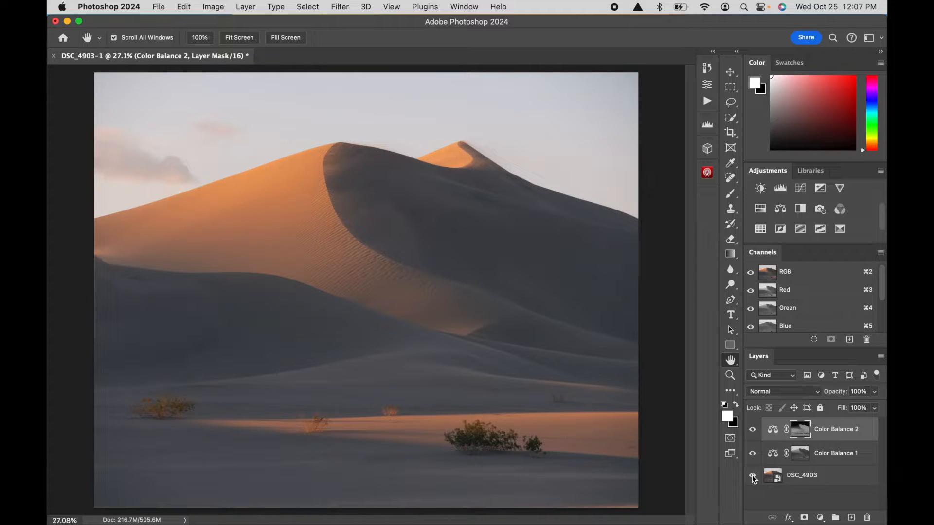
pyautogui.keyDown('alt'); pyautogui.click(753, 478); pyautogui.keyUp('alt')
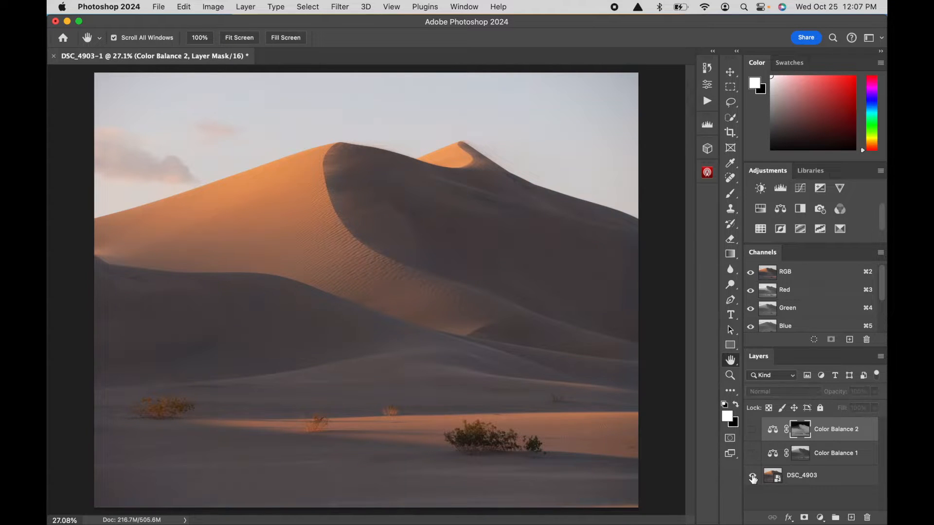
pyautogui.keyDown('alt'); pyautogui.click(753, 479); pyautogui.keyUp('alt')
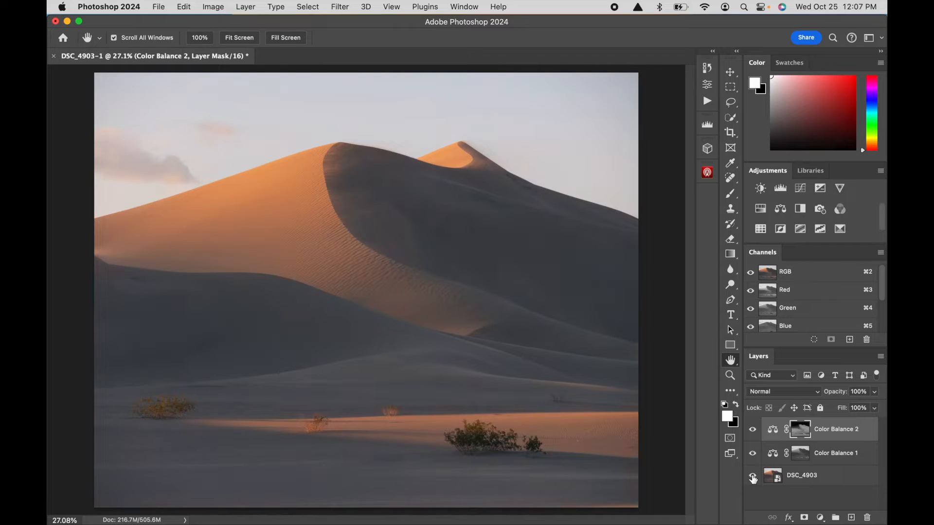